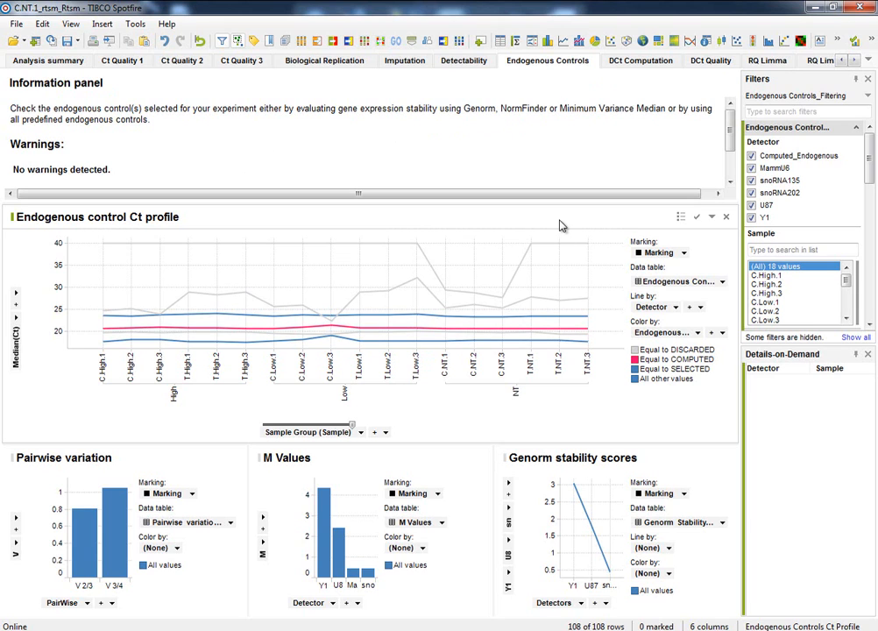
- Open the Endogenous Controls settings under Normalization in the analysis profile
click(638, 61)
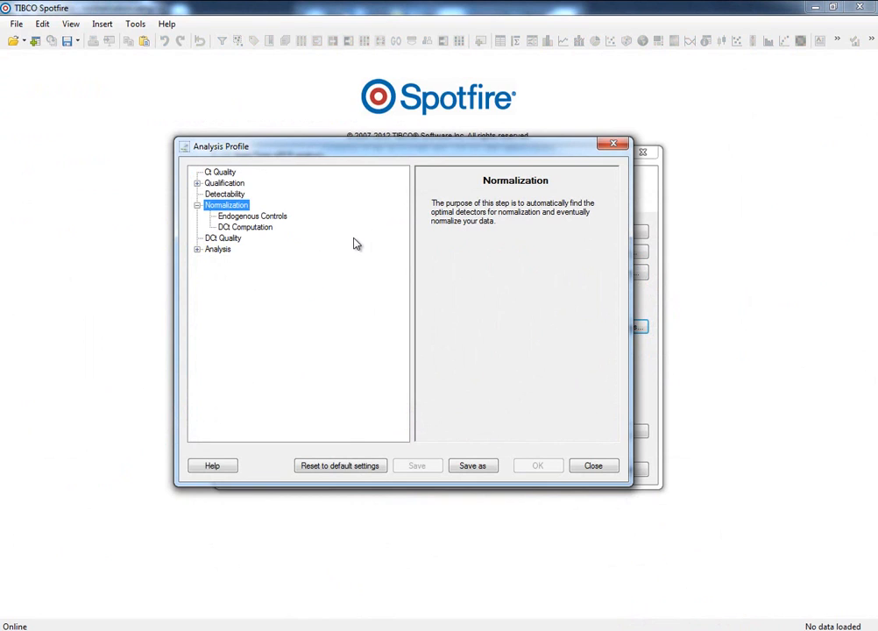
click(282, 219)
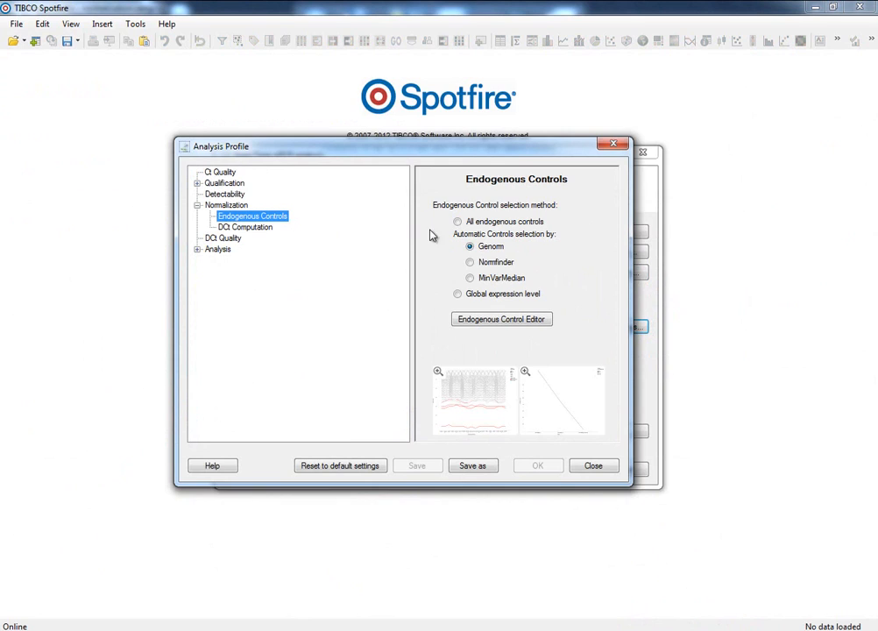
- Try each endogenous control selection method in turn, from All endogenous controls to Global expression level
click(456, 223)
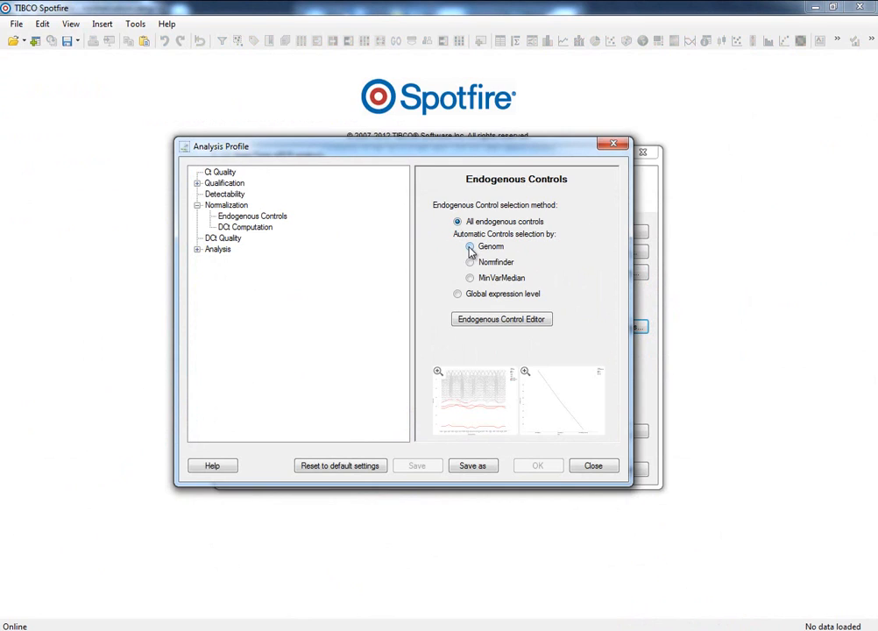
click(469, 247)
click(471, 263)
click(470, 279)
click(457, 295)
click(458, 295)
- Reassign snoRNA135 from the targets to the endogenous controls in the Endogenous Control Editor
click(497, 321)
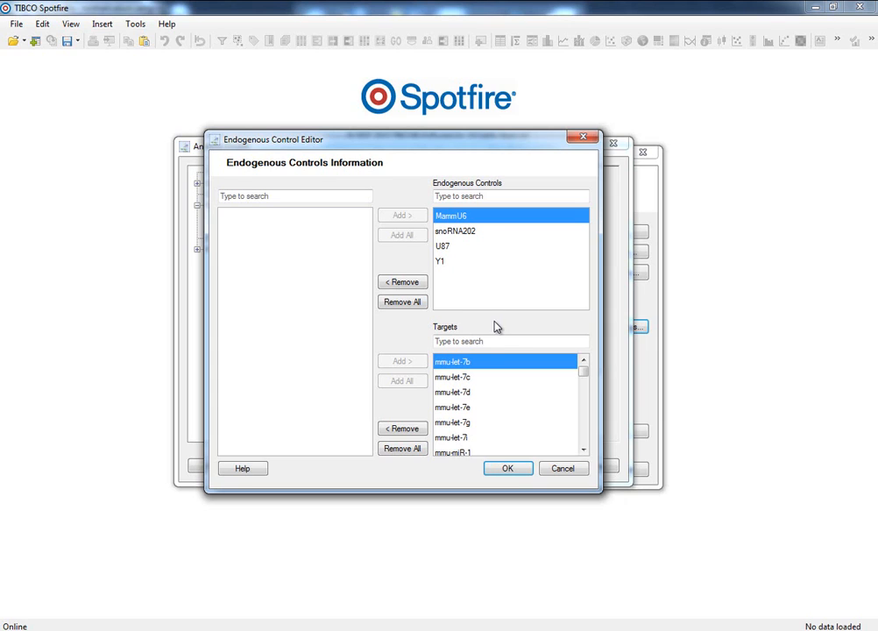
click(484, 341)
text(snor)
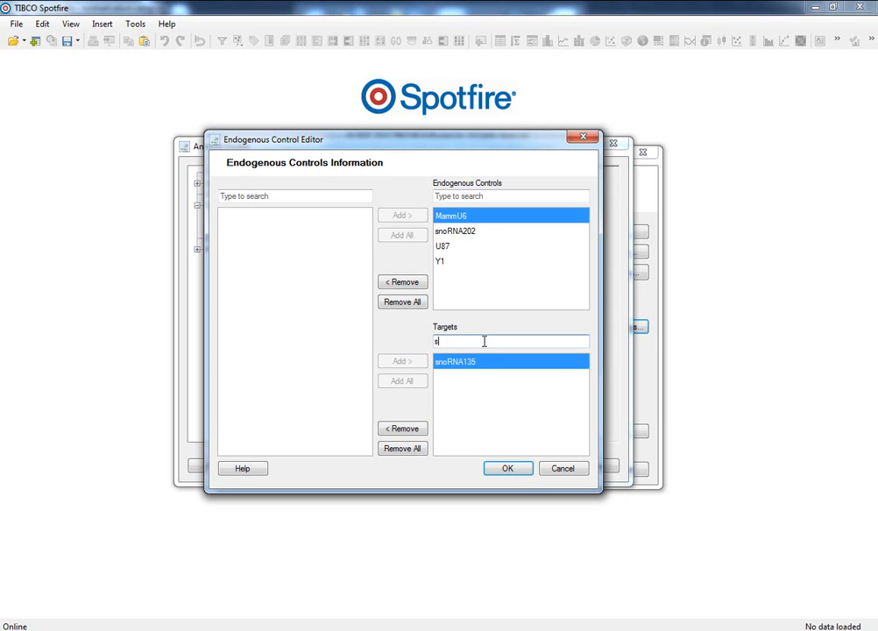
click(403, 428)
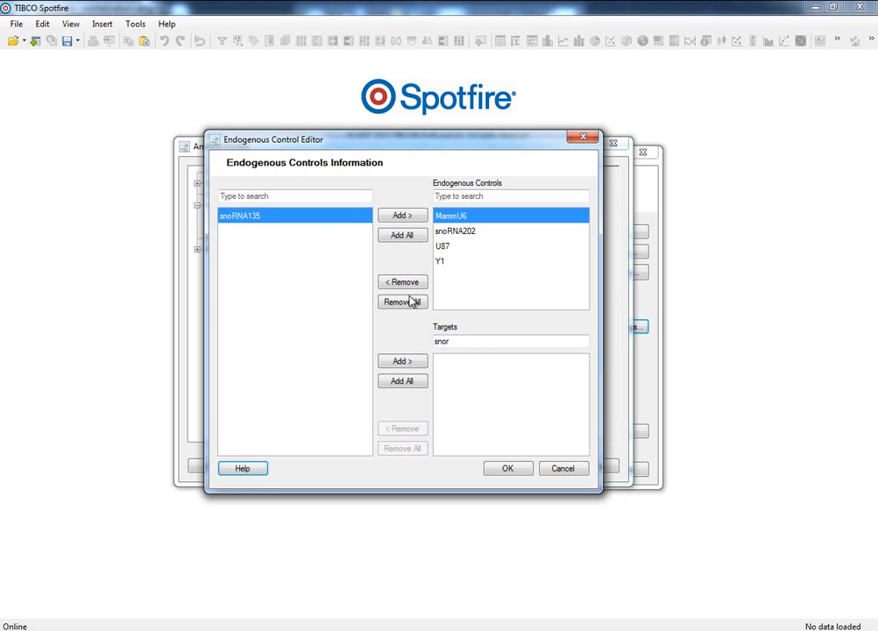
click(402, 216)
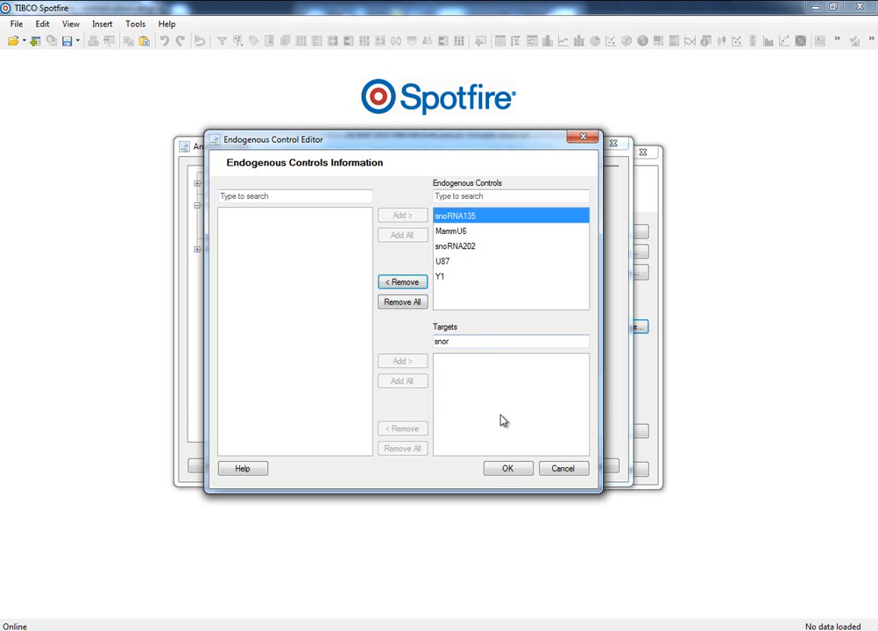
click(511, 469)
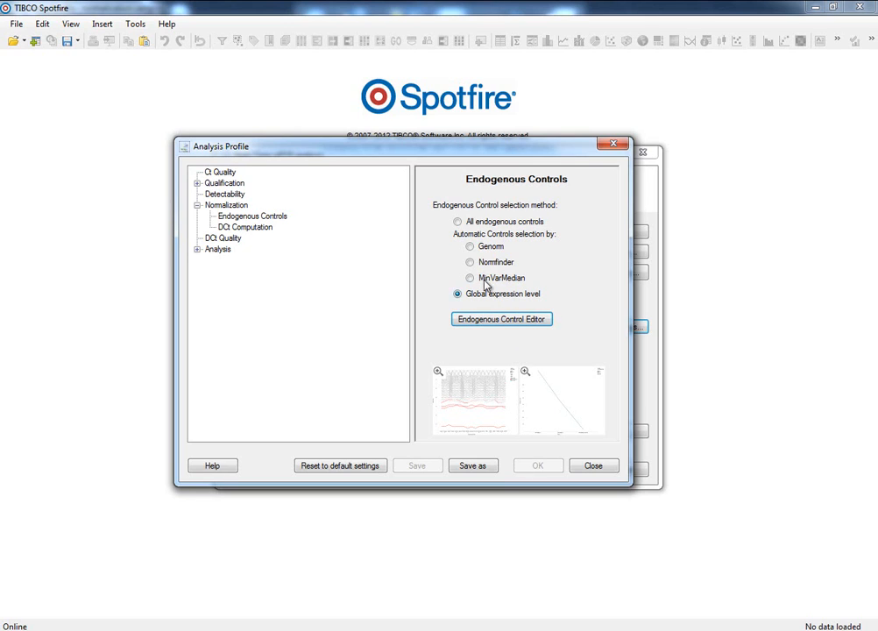
- Go through the endogenous control selection methods again and set automatic controls selection to Genorm
click(457, 223)
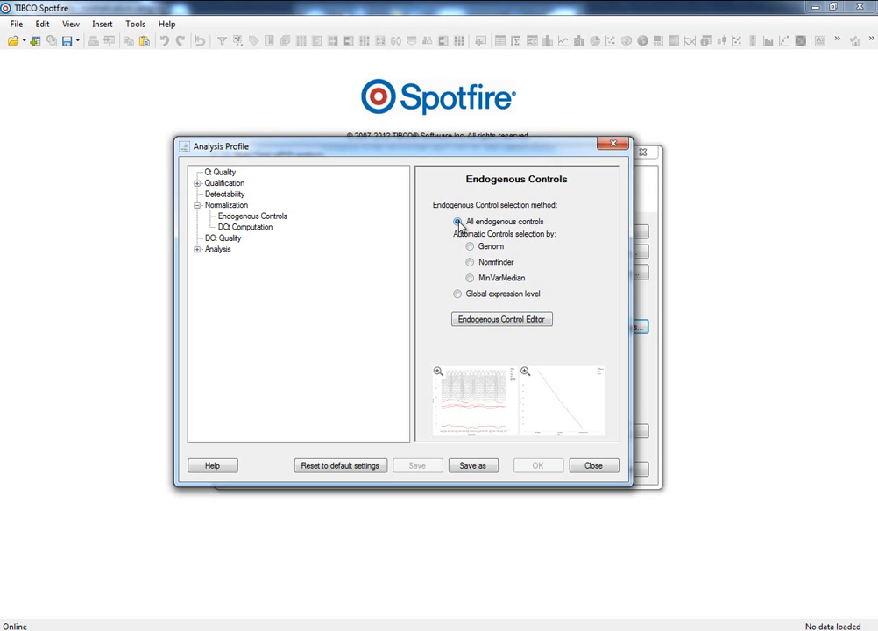
click(469, 247)
click(470, 262)
click(471, 278)
click(458, 295)
click(471, 248)
- In the DCt computation settings, keep Median aggregation and enable Normalize Endogenous Controls and Check Endogenous Control Quality
click(246, 229)
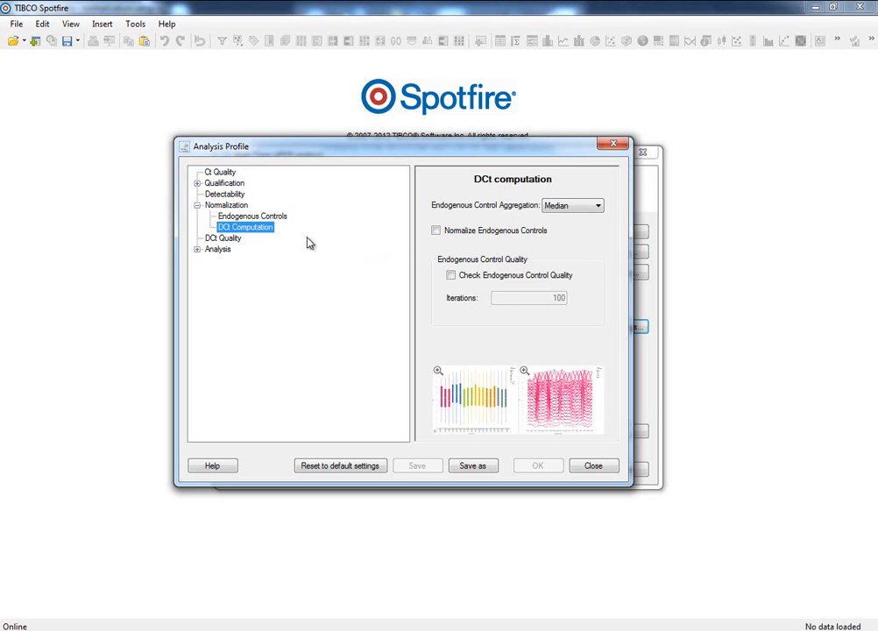
click(601, 209)
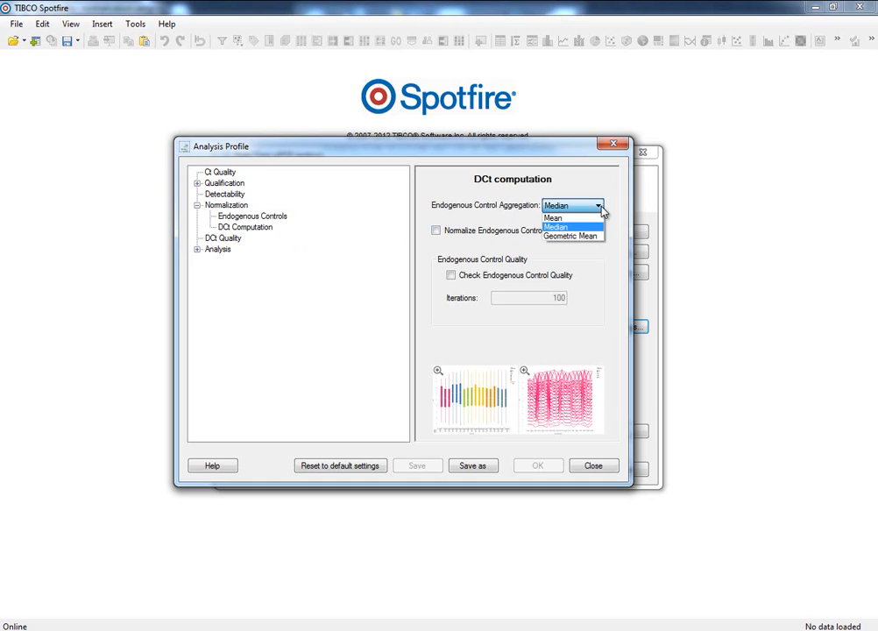
click(603, 211)
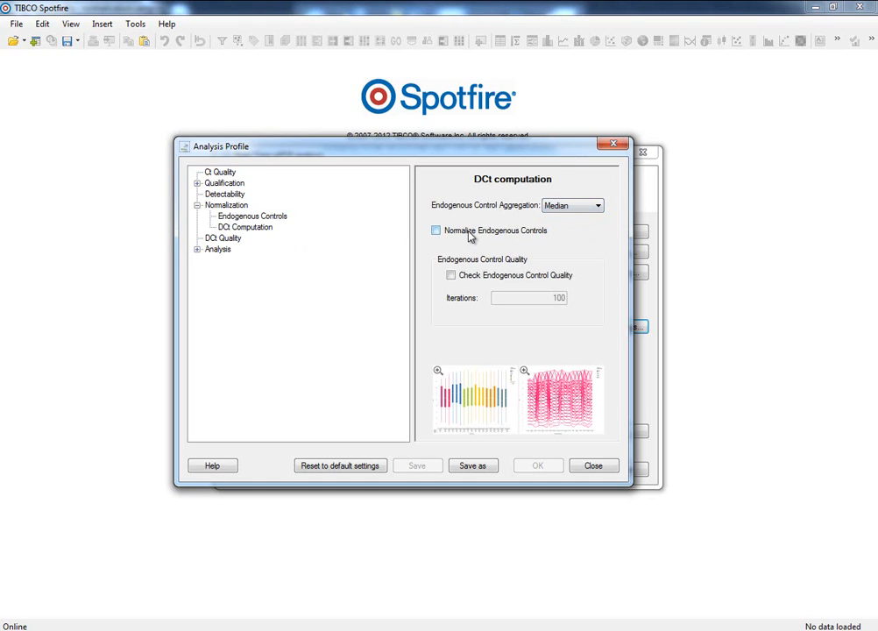
click(435, 231)
click(451, 276)
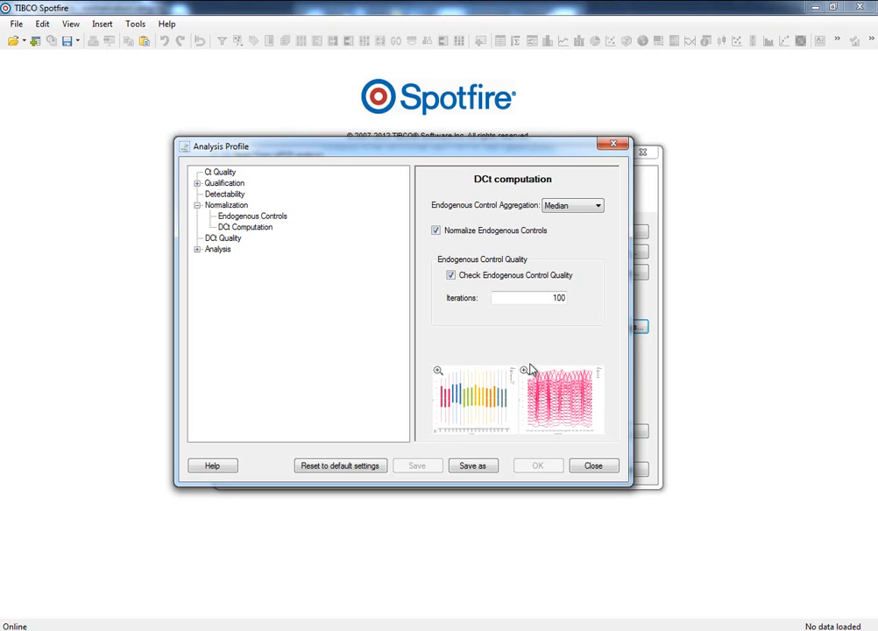
- Save the analysis profile as "my template" and run the Real-Time qPCR analysis
click(472, 466)
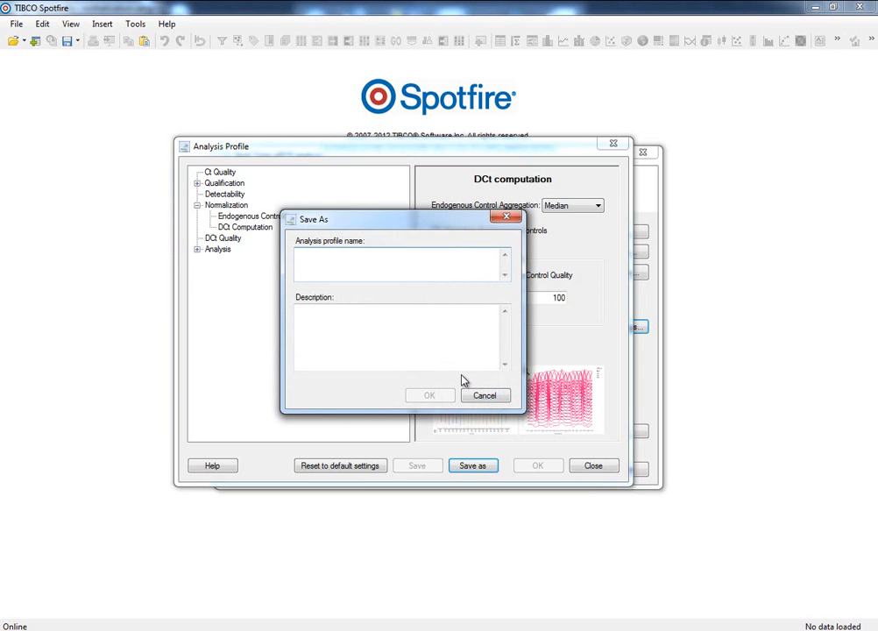
text(my template)
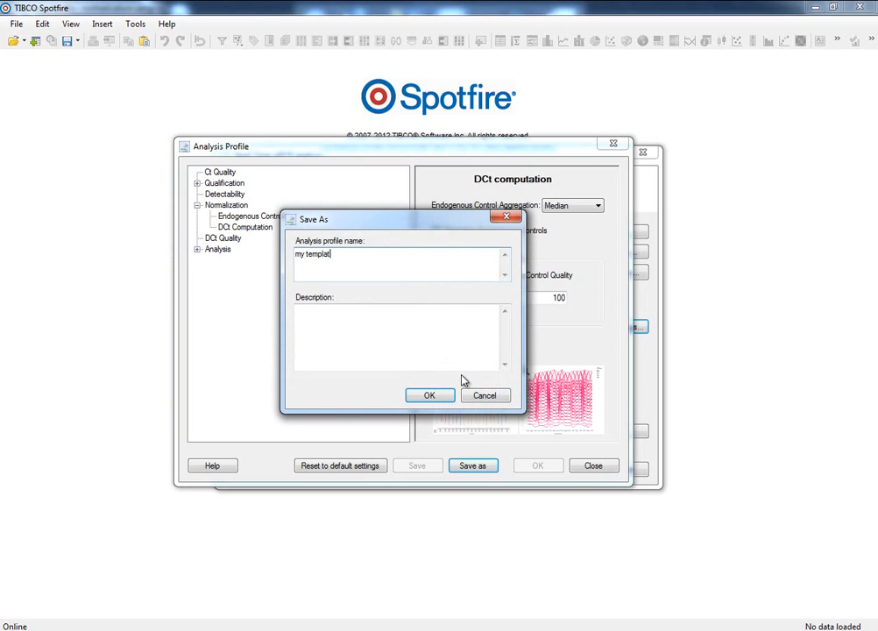
click(431, 393)
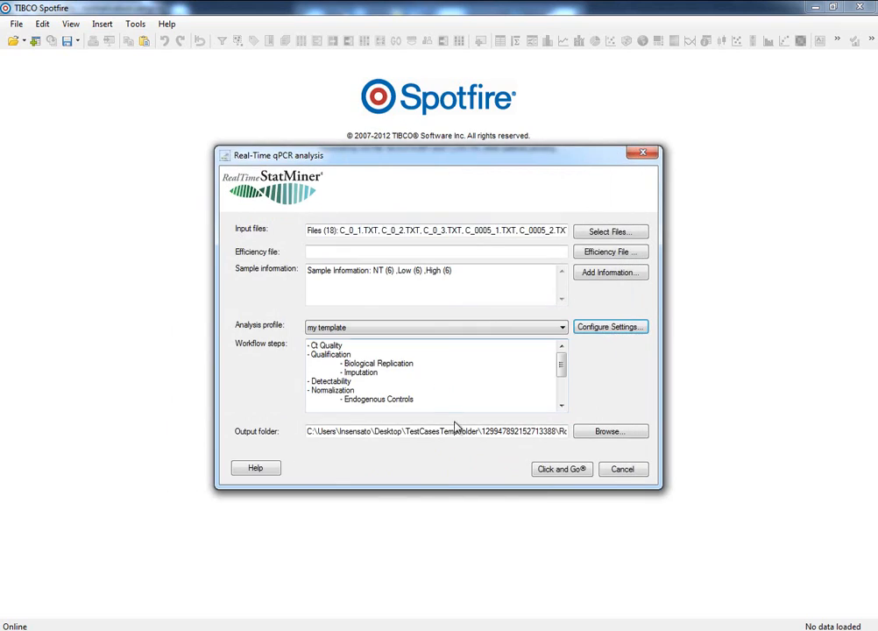
click(561, 468)
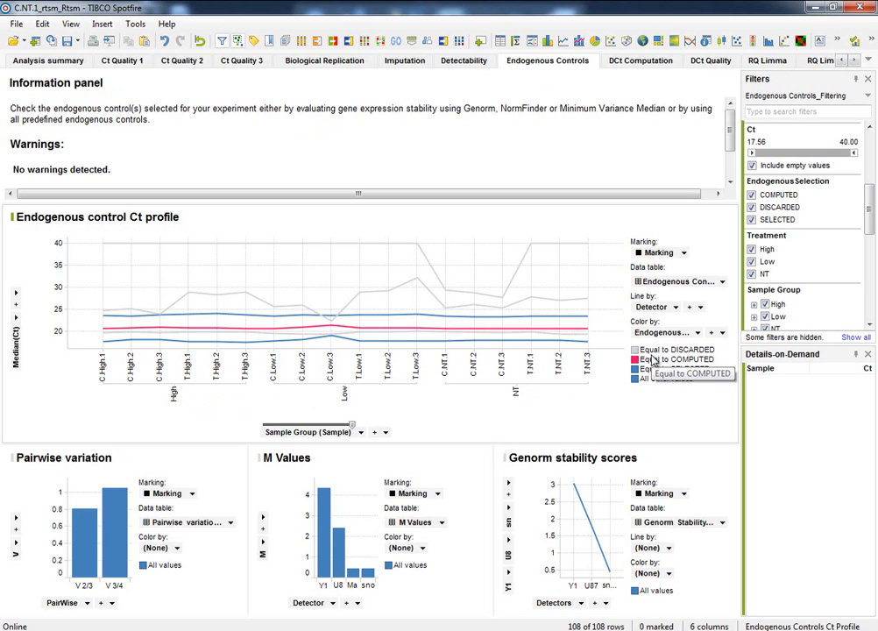
- Filter the endogenous control Ct profile to only the SELECTED controls, and after that to only the DISCARDED ones
click(751, 195)
click(750, 207)
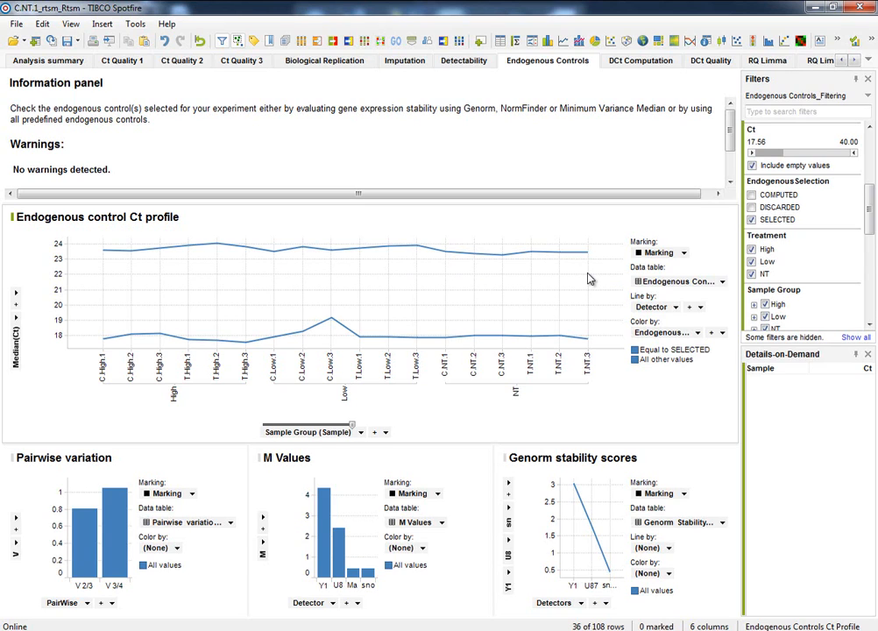
click(751, 207)
click(751, 220)
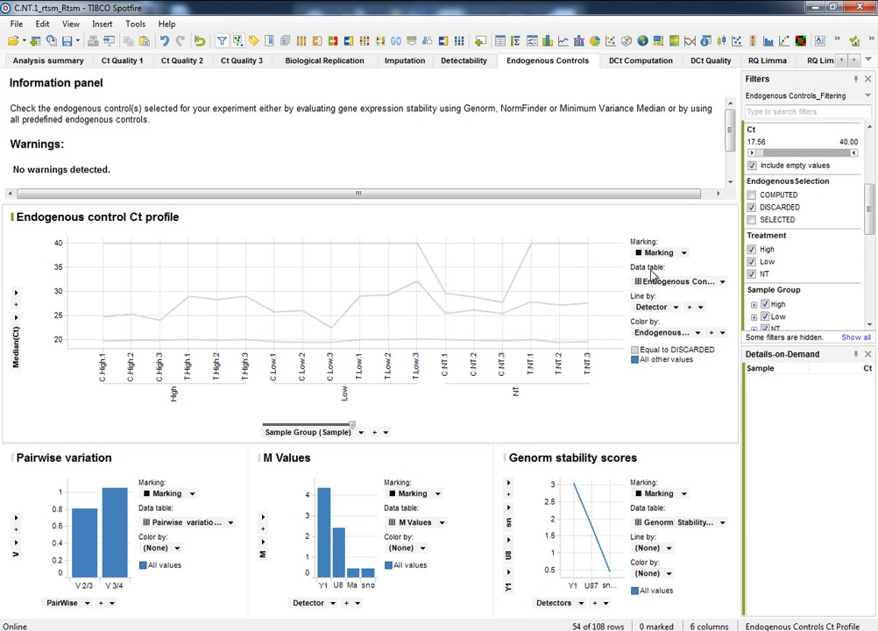
- Mark each discarded control's line in the Ct profile to examine its sample Ct values, and clear the marking
click(364, 299)
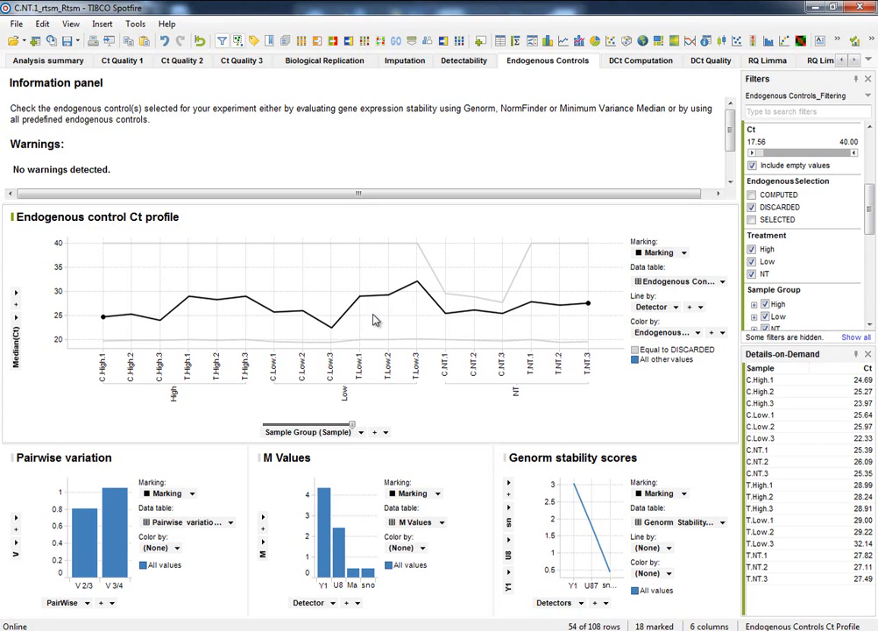
click(387, 341)
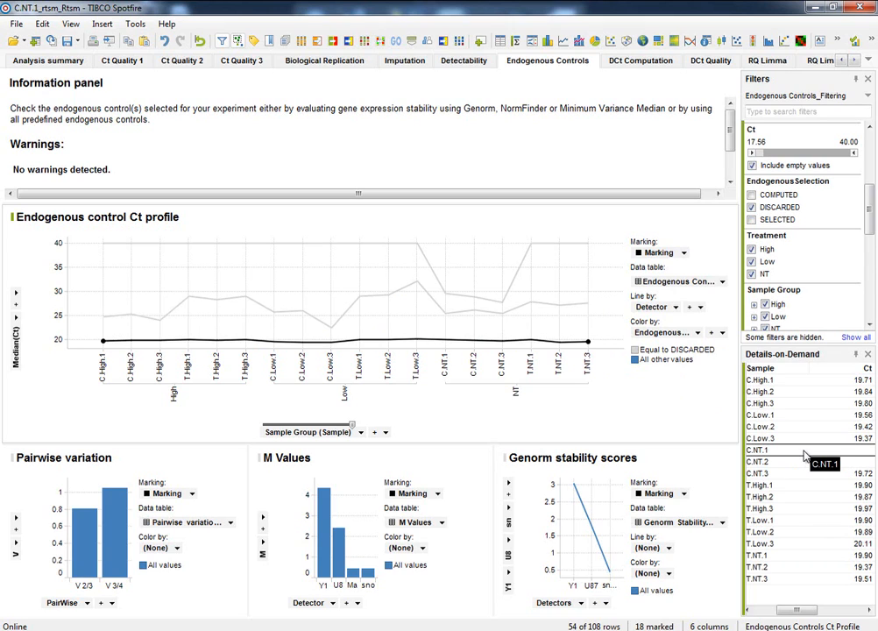
click(359, 244)
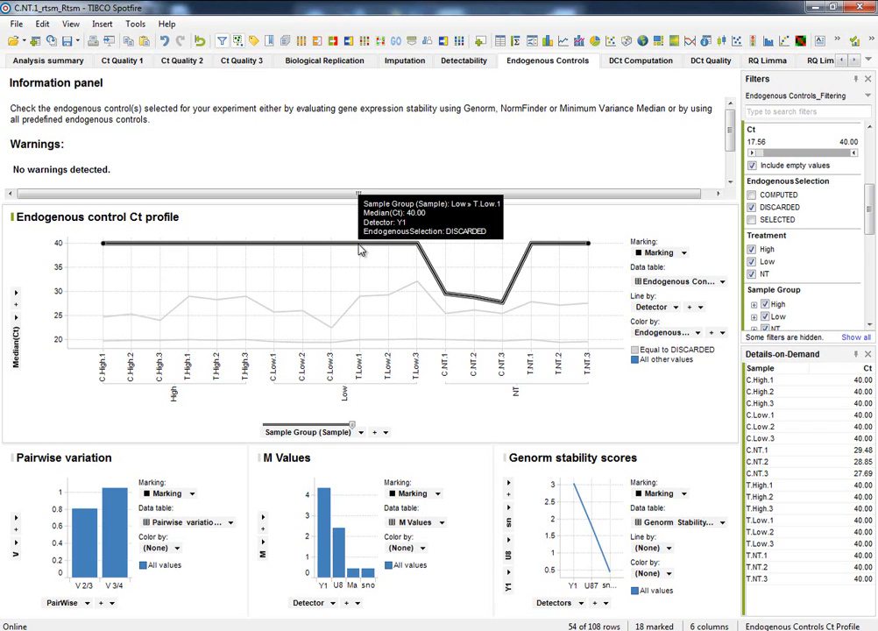
click(364, 258)
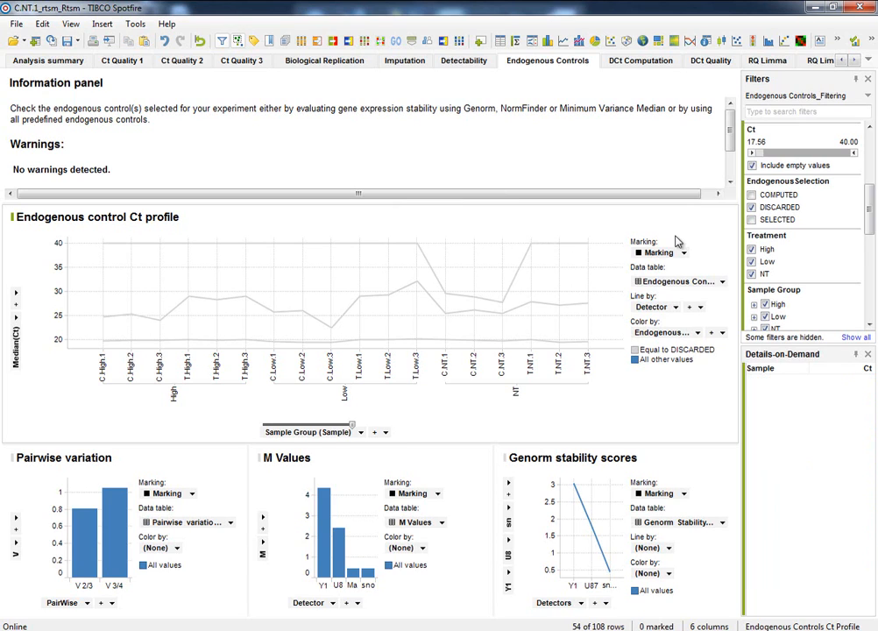
- Filter the endogenous control Ct profile to the SELECTED and COMPUTED lines, hiding the DISCARDED ones
click(751, 220)
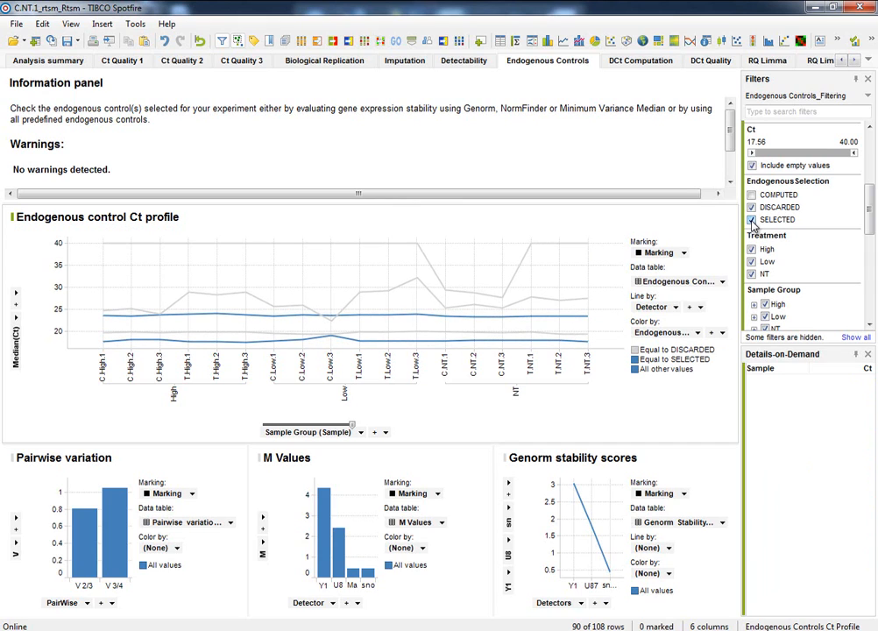
click(751, 207)
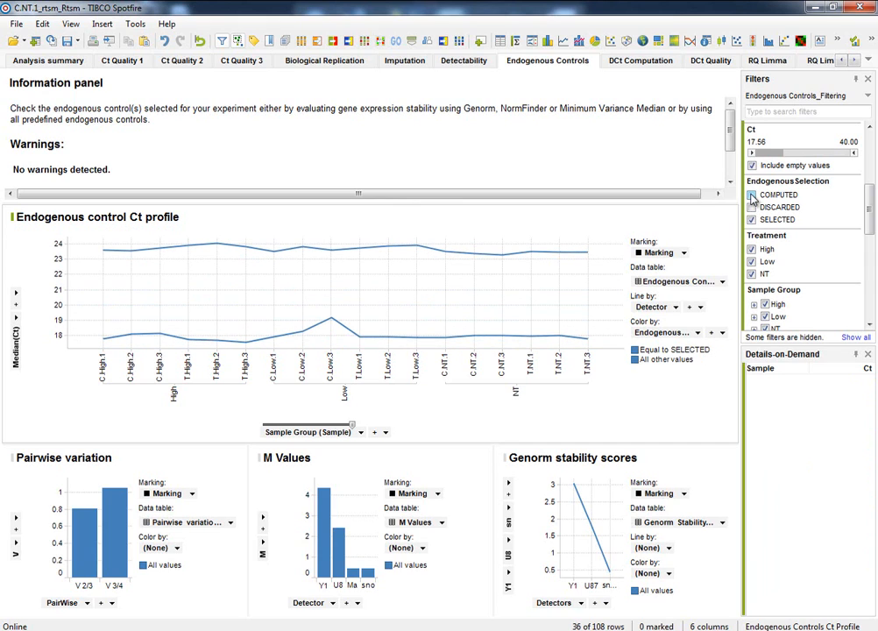
click(751, 195)
click(751, 194)
click(751, 194)
click(751, 195)
click(751, 194)
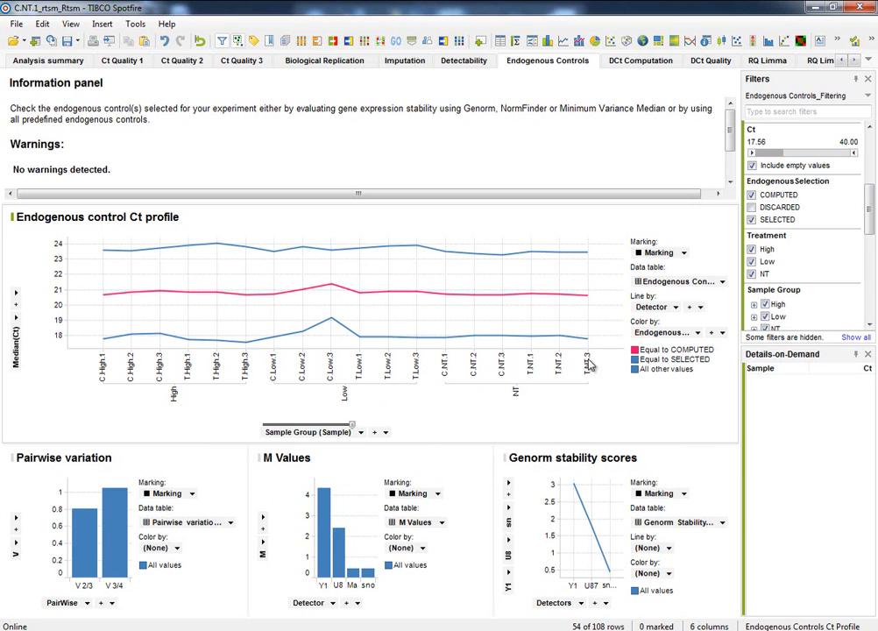
- On the DCt Computation page, filter the data before and after normalization to the Low treatment only
click(631, 62)
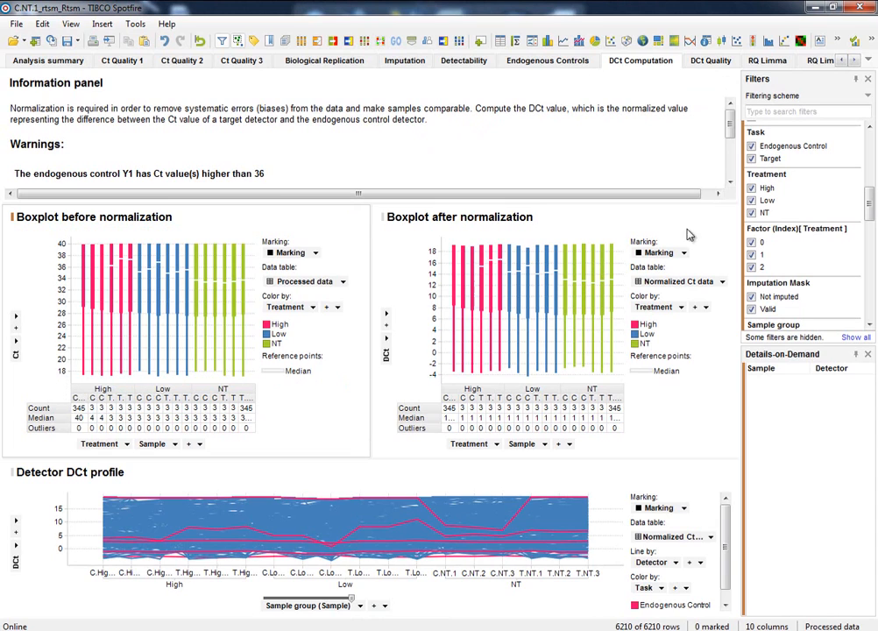
click(751, 188)
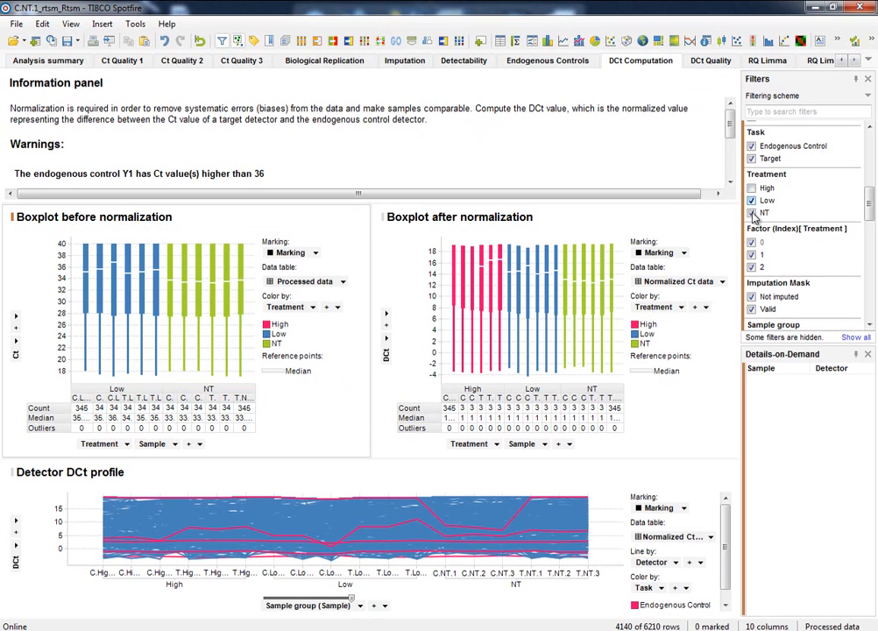
click(750, 213)
drag(871, 204, 848, 307)
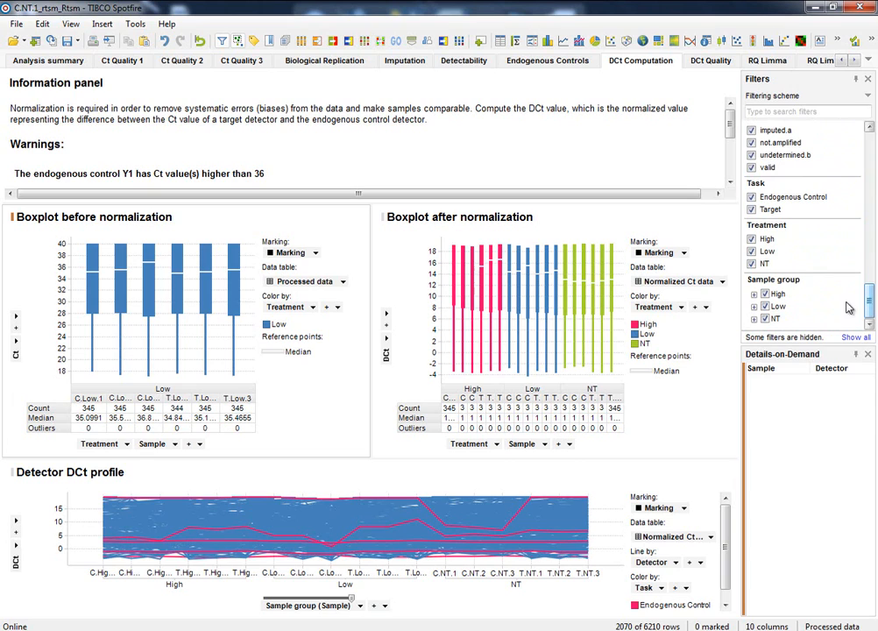
click(751, 238)
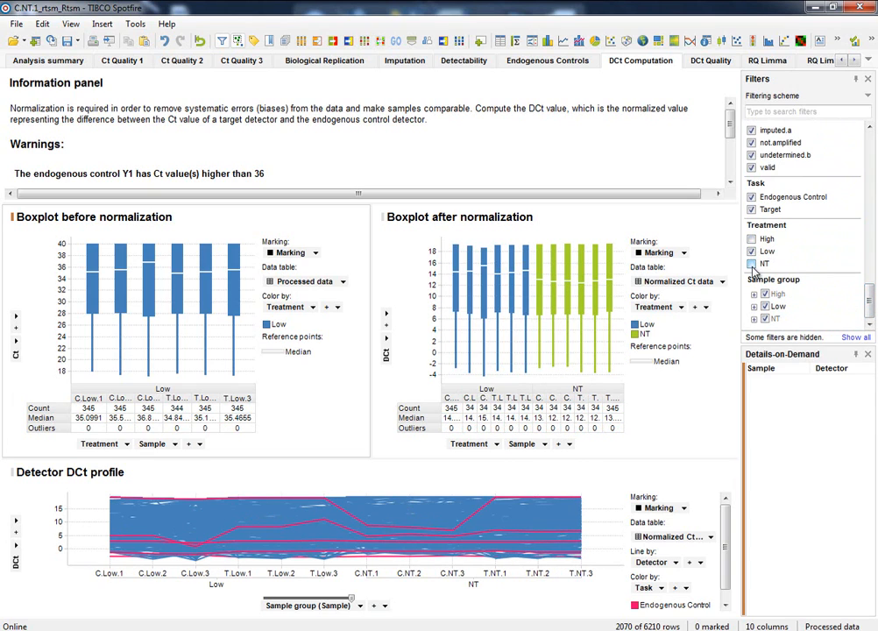
click(751, 264)
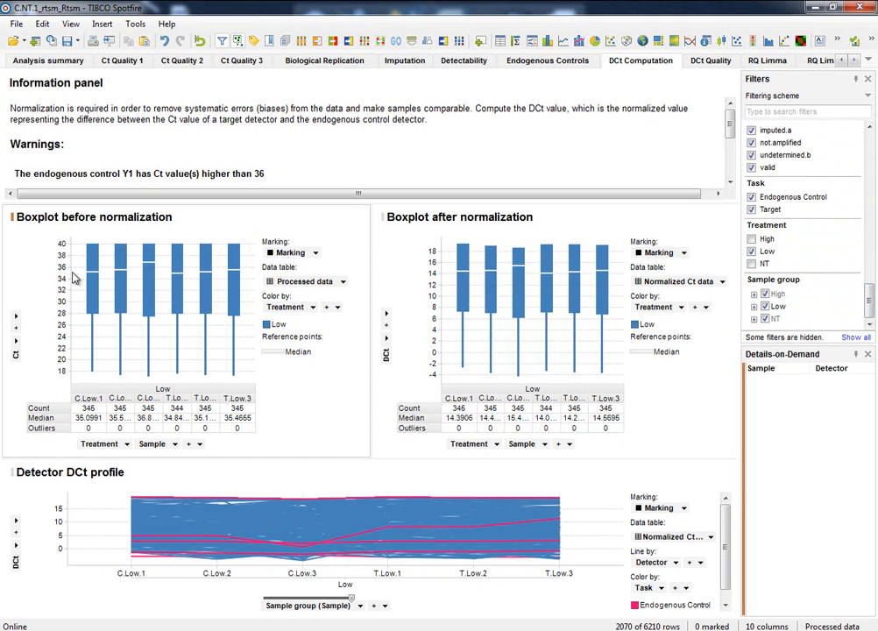
- Mark the C.Low.1 values in the boxplot before normalization and filter the normalized data to detector ath-miR159a
drag(80, 235, 108, 323)
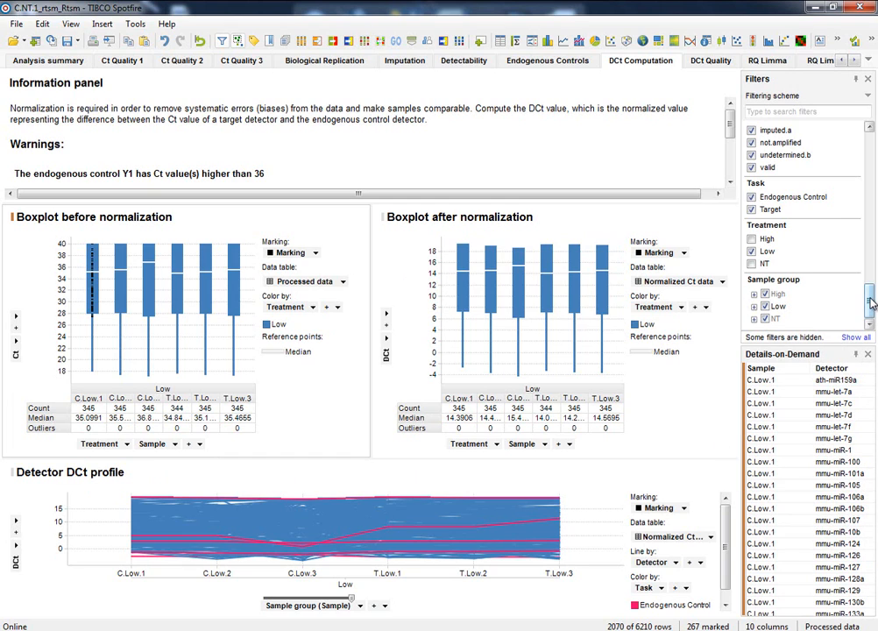
drag(870, 302, 870, 273)
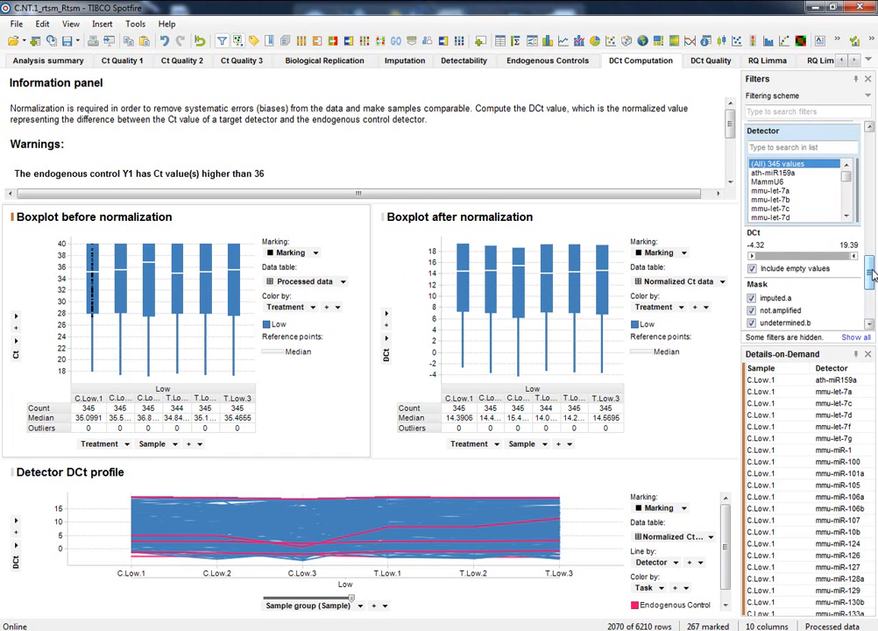
click(785, 174)
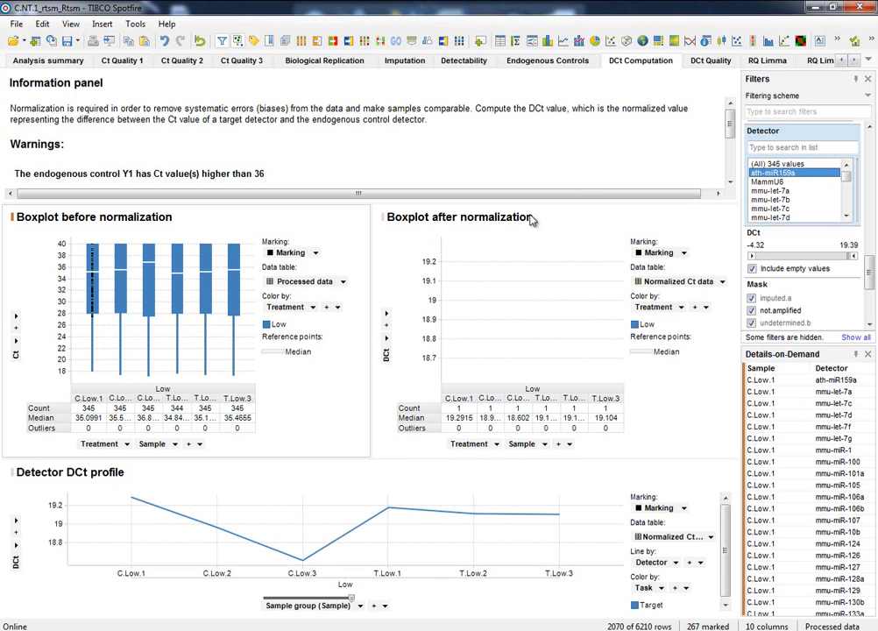
- Read the warning in the DCt Computation information panel
mouse_move(732, 117)
mouse_down()
mouse_move(735, 171)
mouse_move(736, 131)
mouse_up()
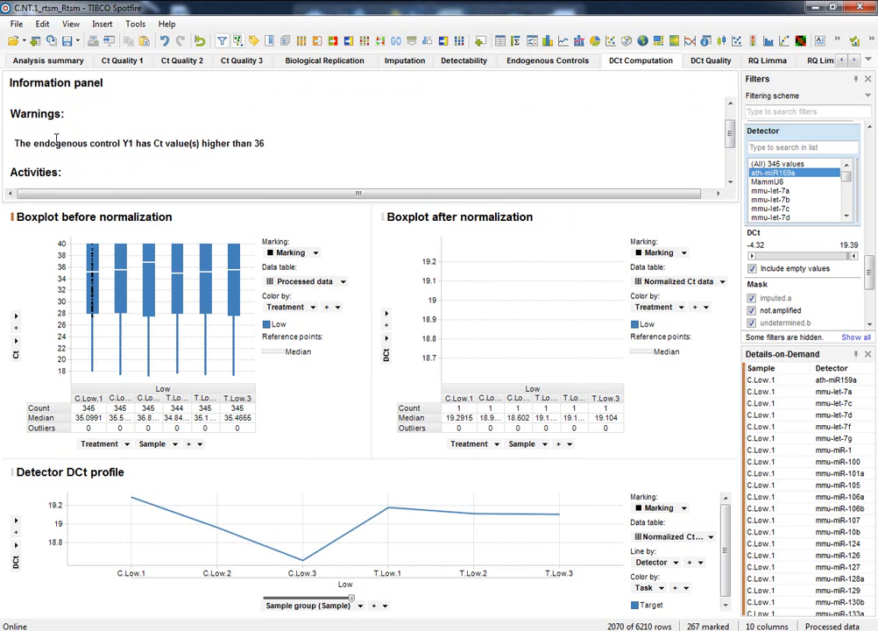
mouse_move(20, 143)
drag(18, 143, 272, 151)
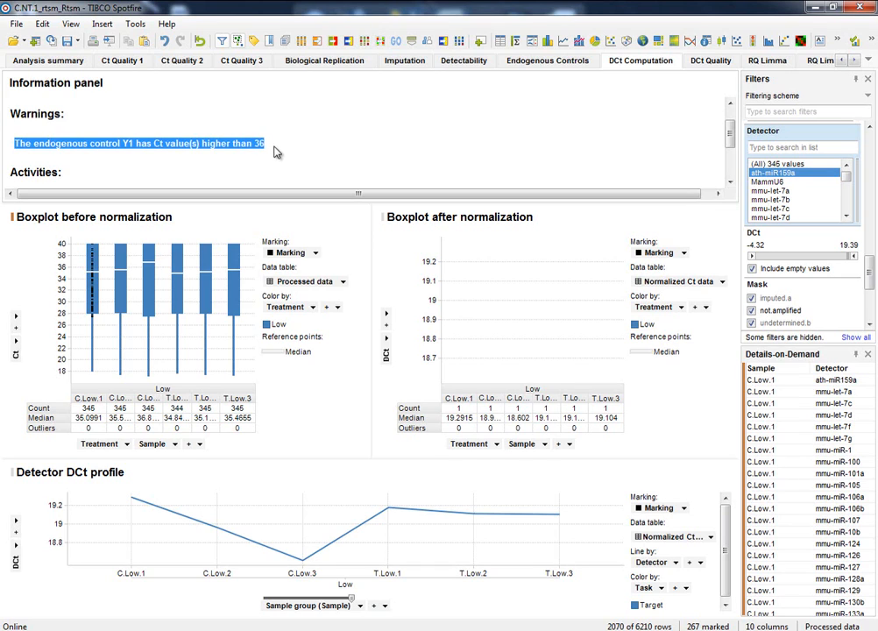
click(529, 155)
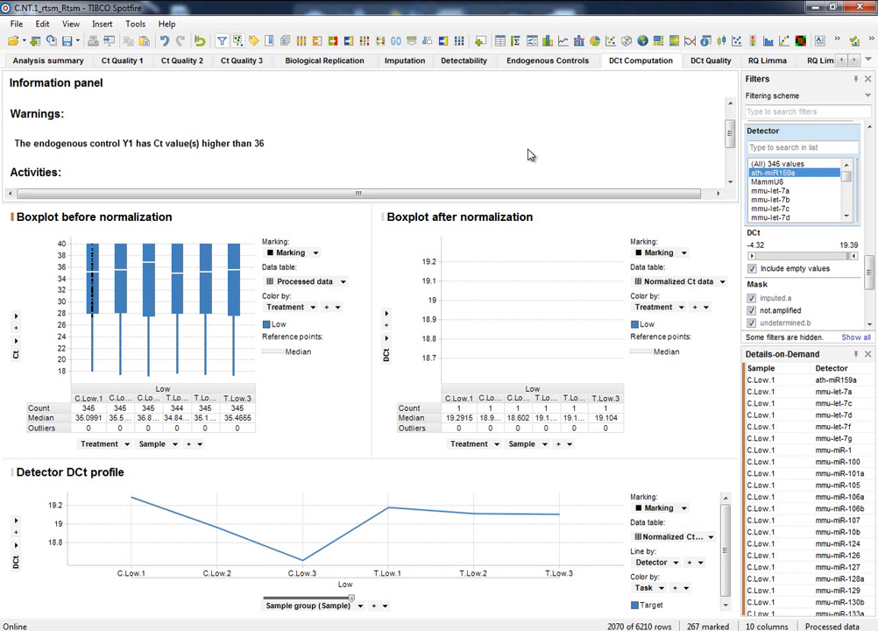